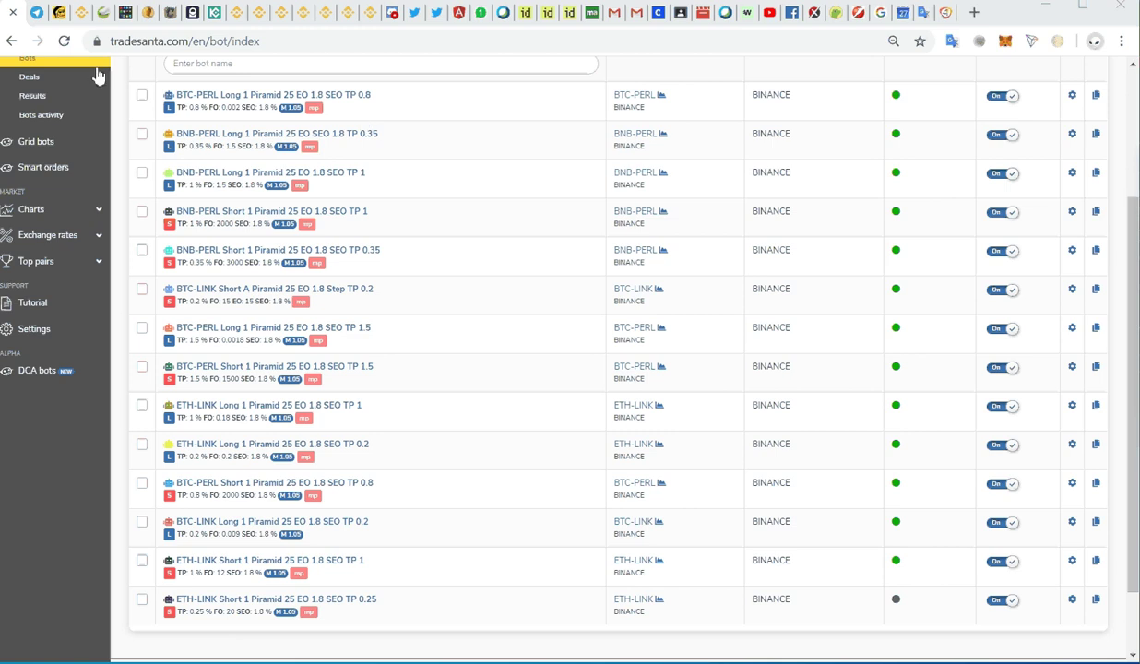
# Switch to Telegram, read the Strategia DOPPIO PIRAMIDALE message in the strategy group, and return to the full TradeSanta bot list.
pyautogui.click(59, 12)
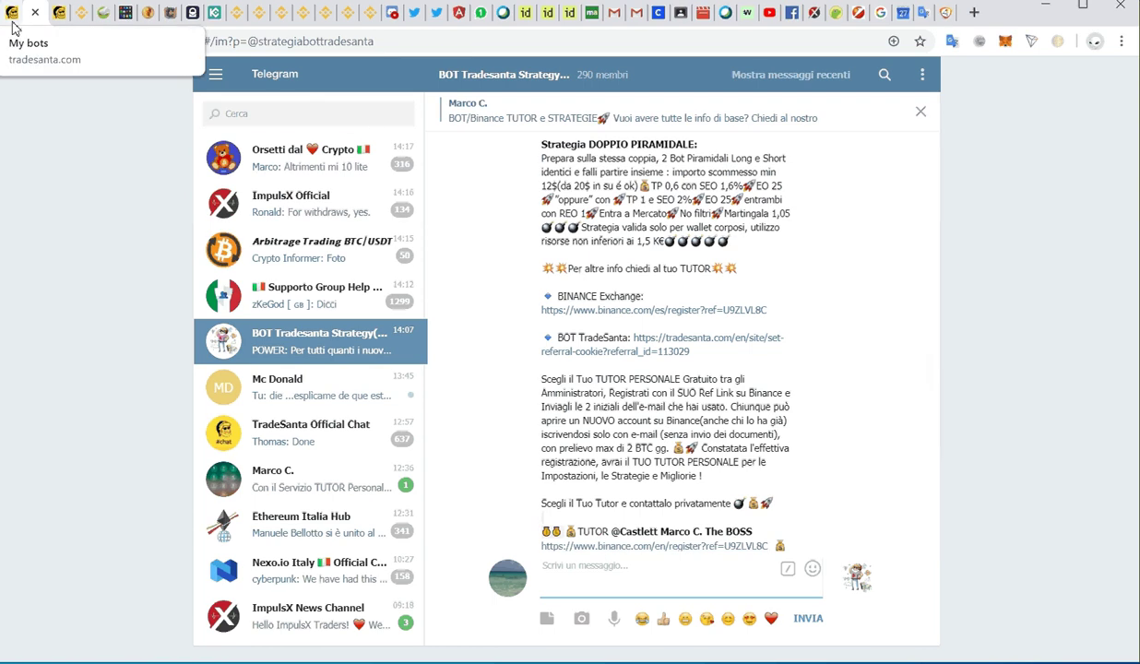
pyautogui.click(812, 568)
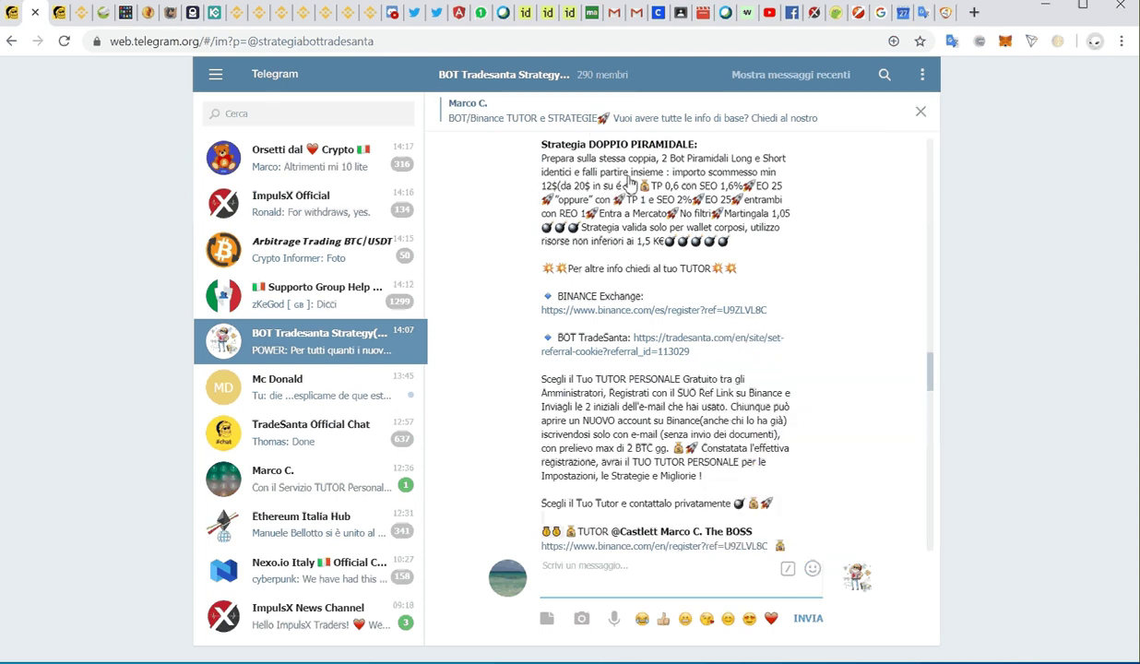
pyautogui.click(13, 17)
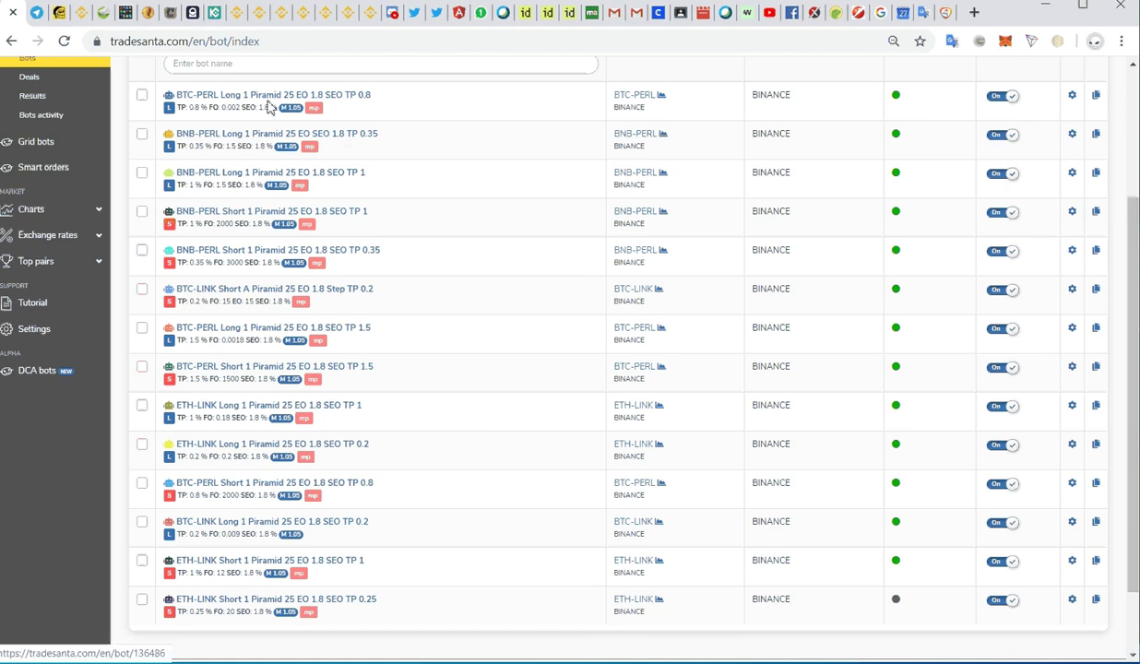
# Open the BTC-PERL Long bot with TP 1.5 from the btc-perl filtered list and examine its details, progress chart and active deal orders.
pyautogui.click(57, 13)
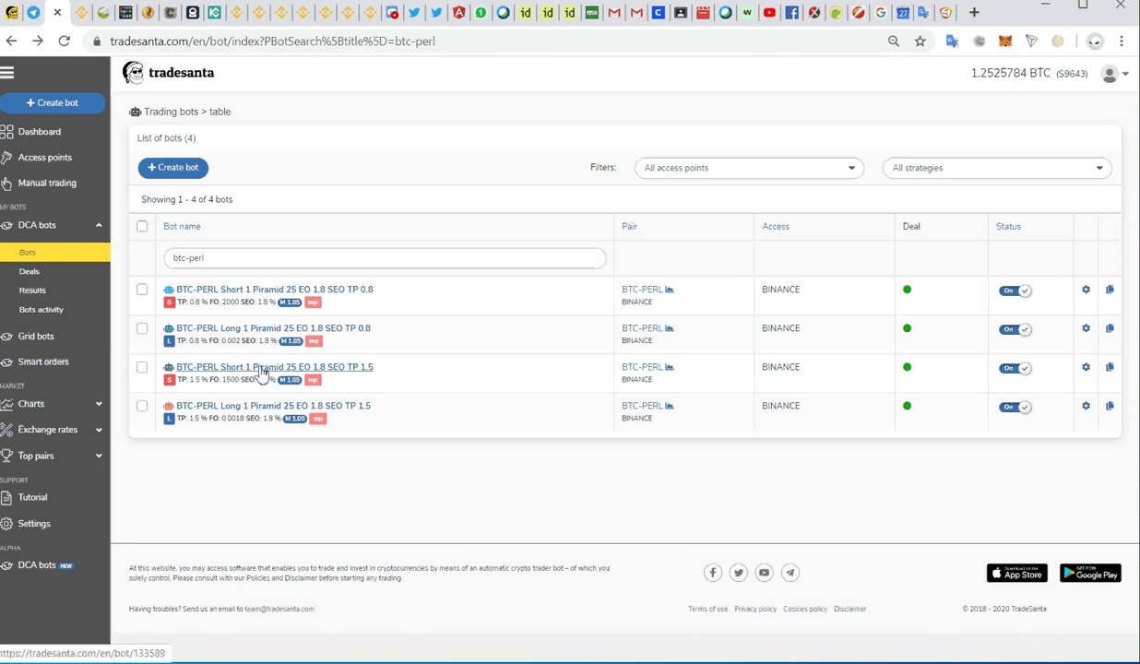
pyautogui.click(276, 416)
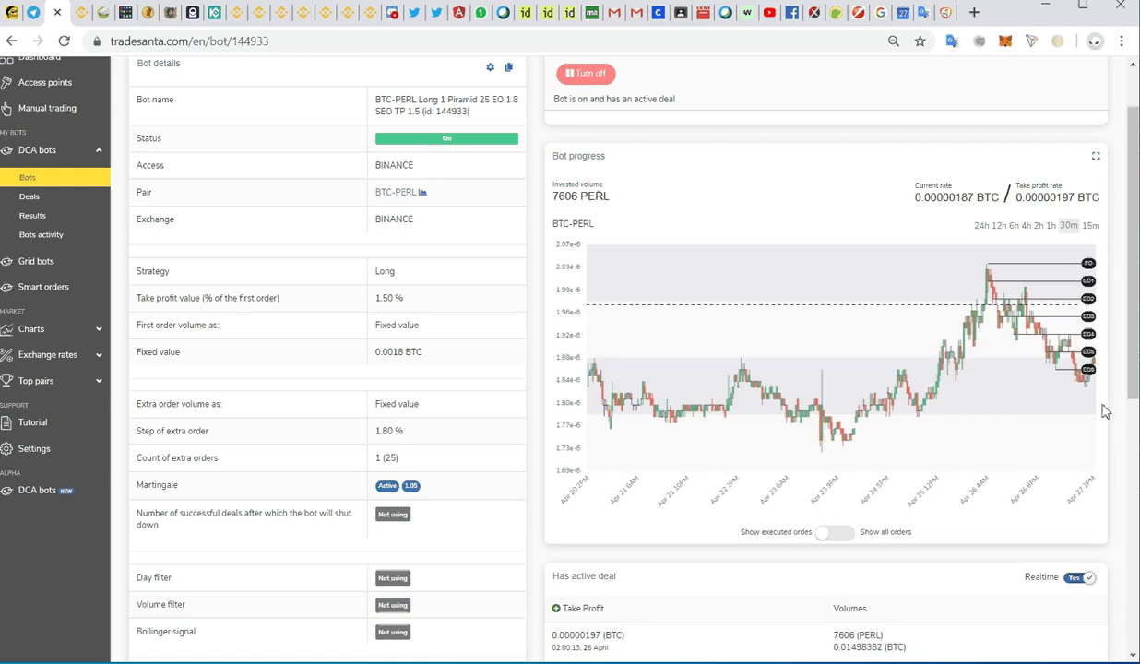
pyautogui.scroll(-6, 643, 370)
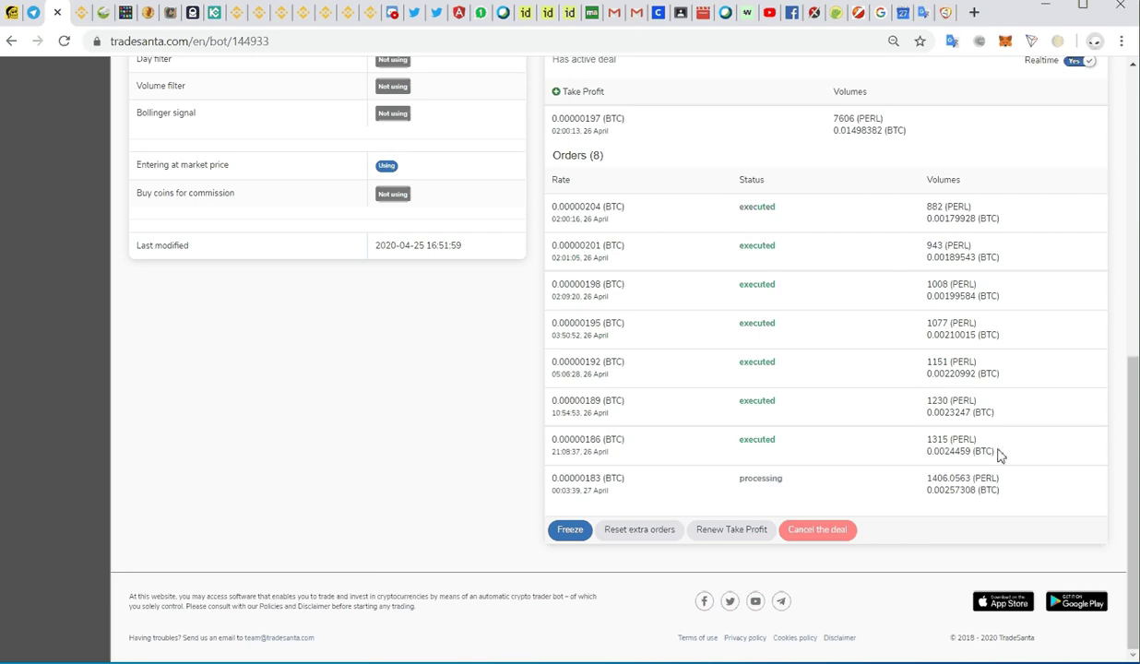
pyautogui.scroll(1, 900, 314)
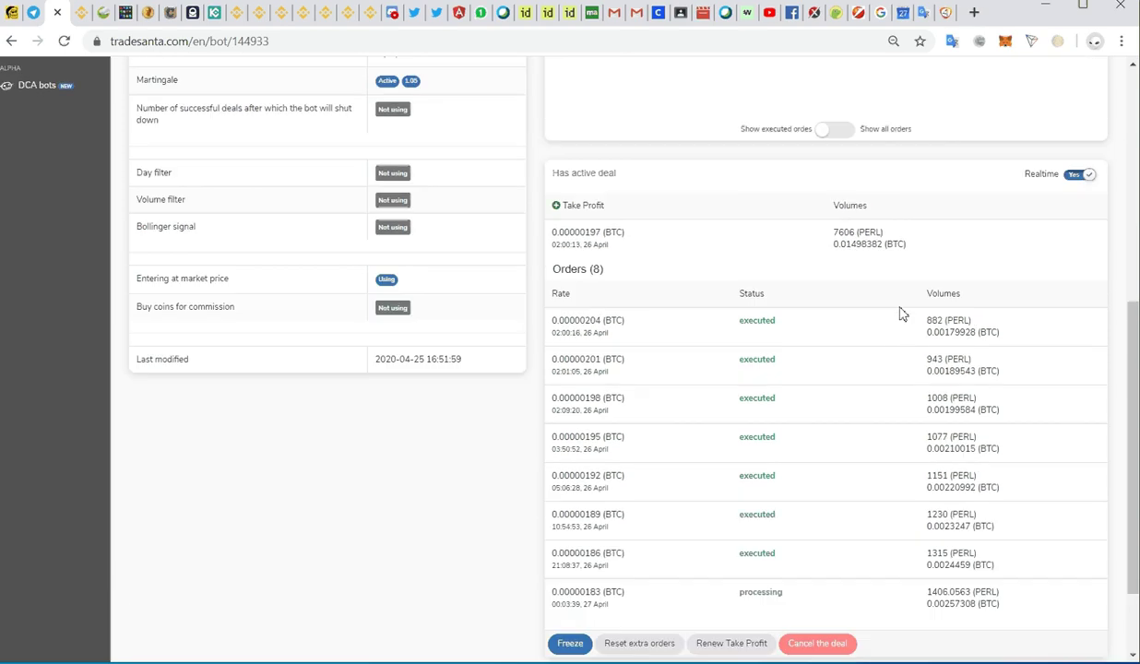
pyautogui.scroll(-1, 812, 305)
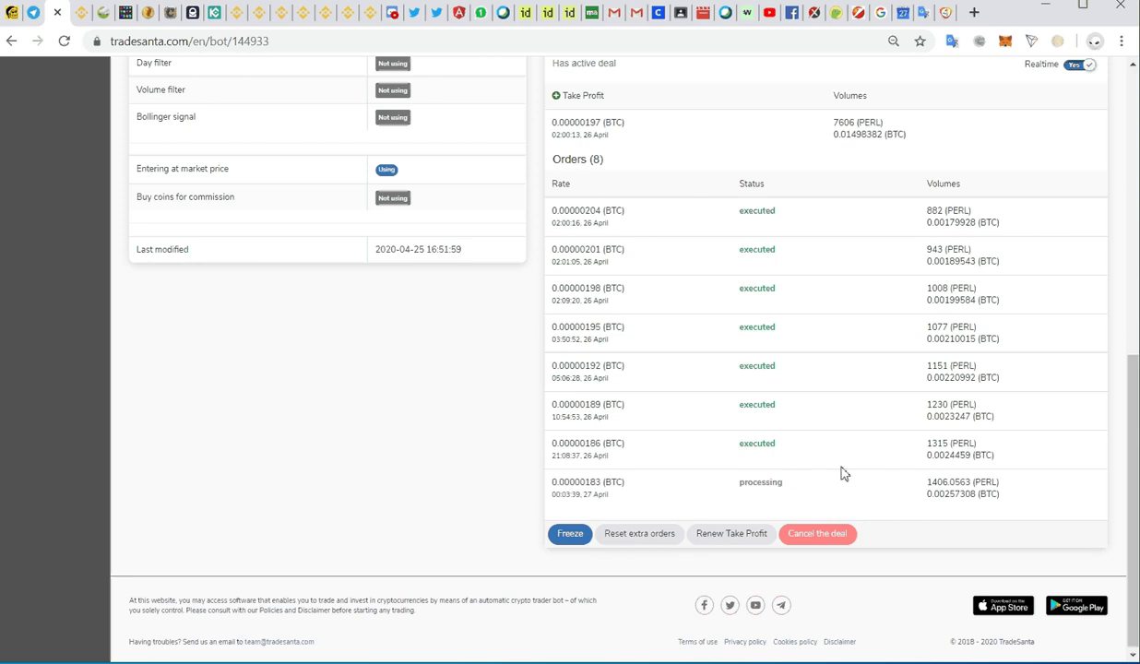
pyautogui.scroll(1, 842, 470)
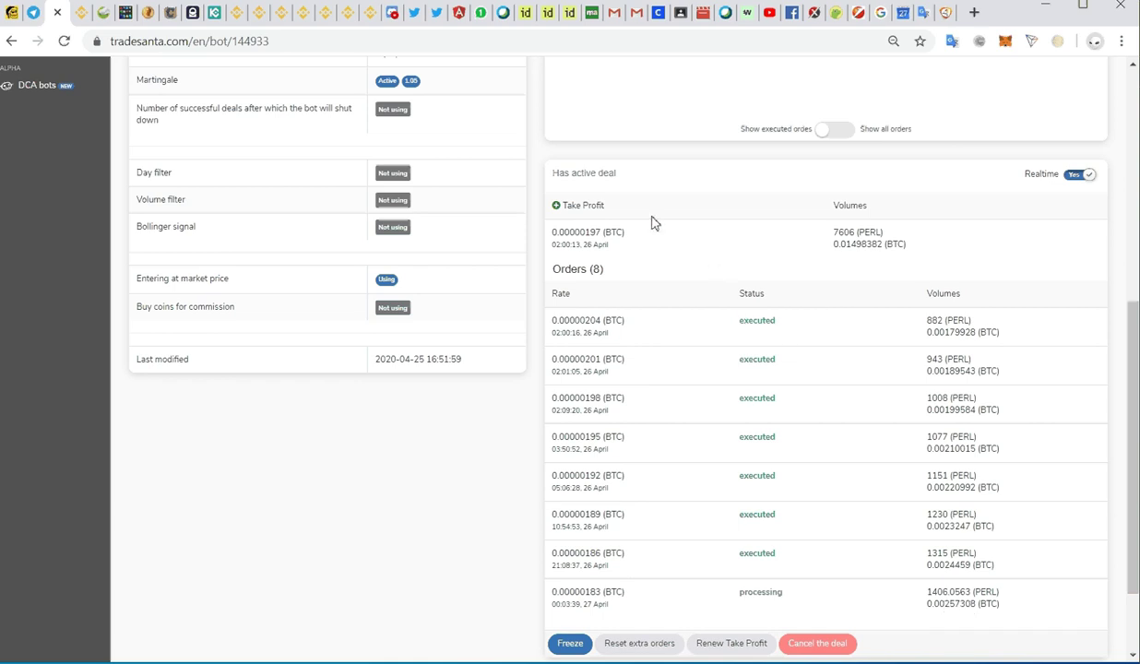
pyautogui.scroll(5, 687, 277)
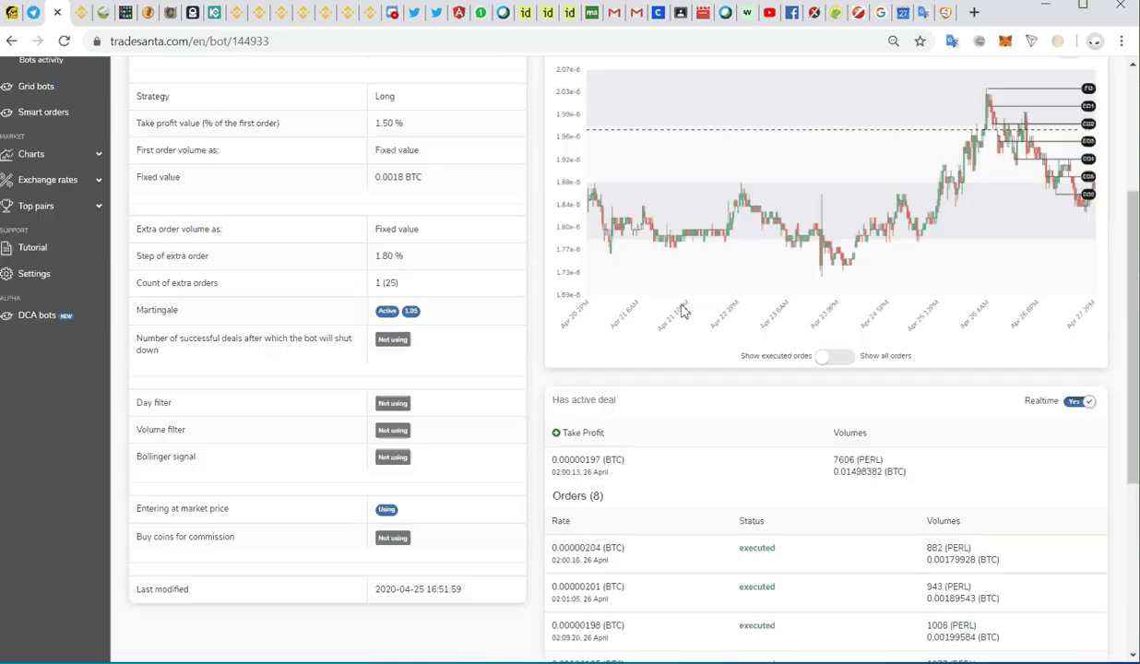
pyautogui.scroll(-2, 453, 236)
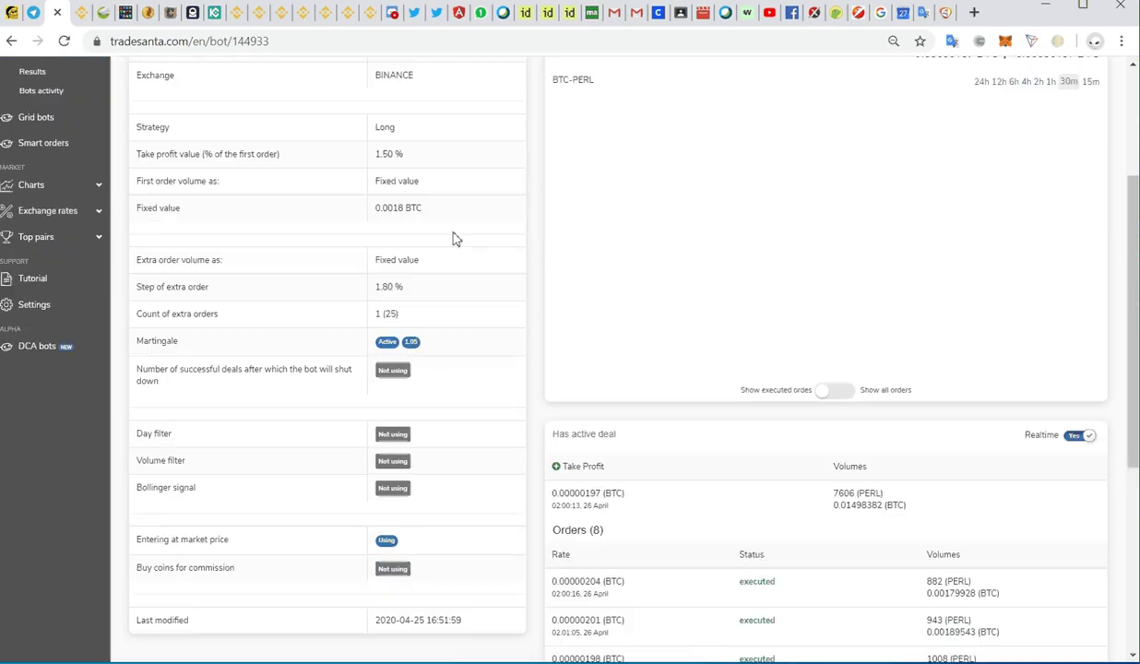
pyautogui.scroll(2, 453, 236)
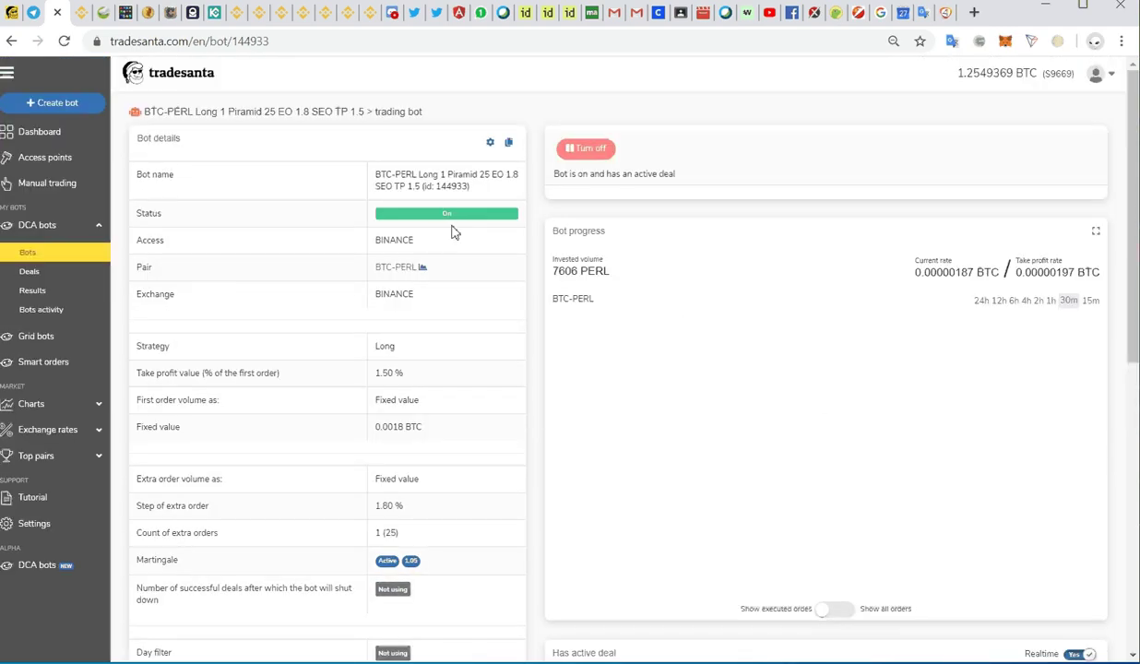
# Open the long bot's settings and review its strategy, pair, take profit, order volume and extra order parameters.
pyautogui.click(498, 145)
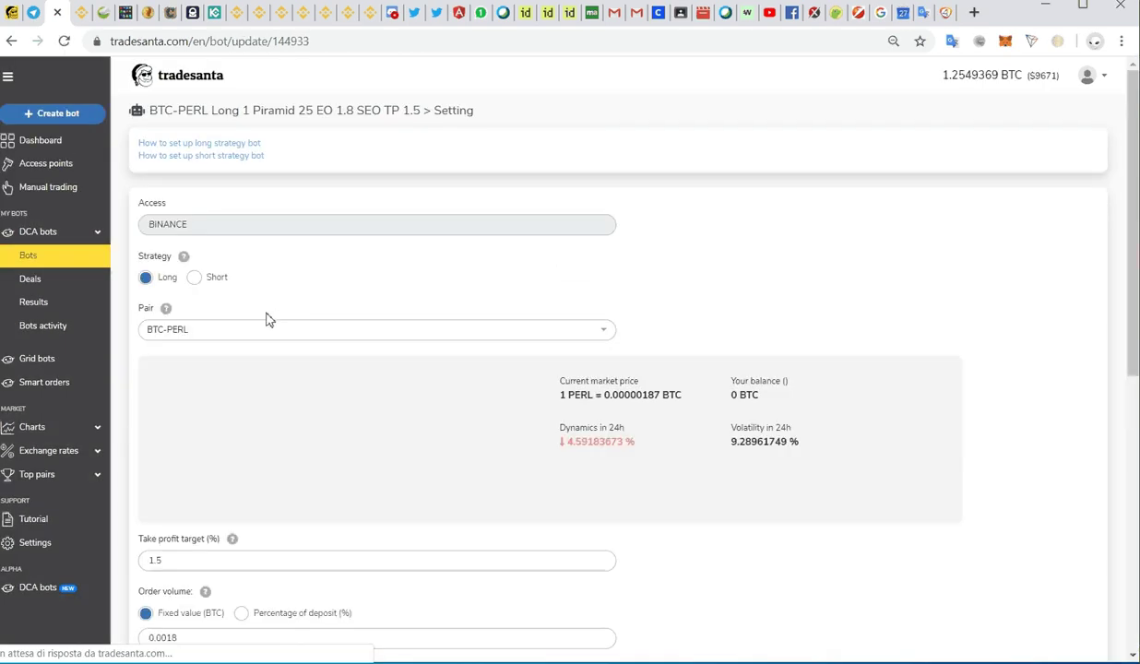
pyautogui.scroll(-1, 288, 257)
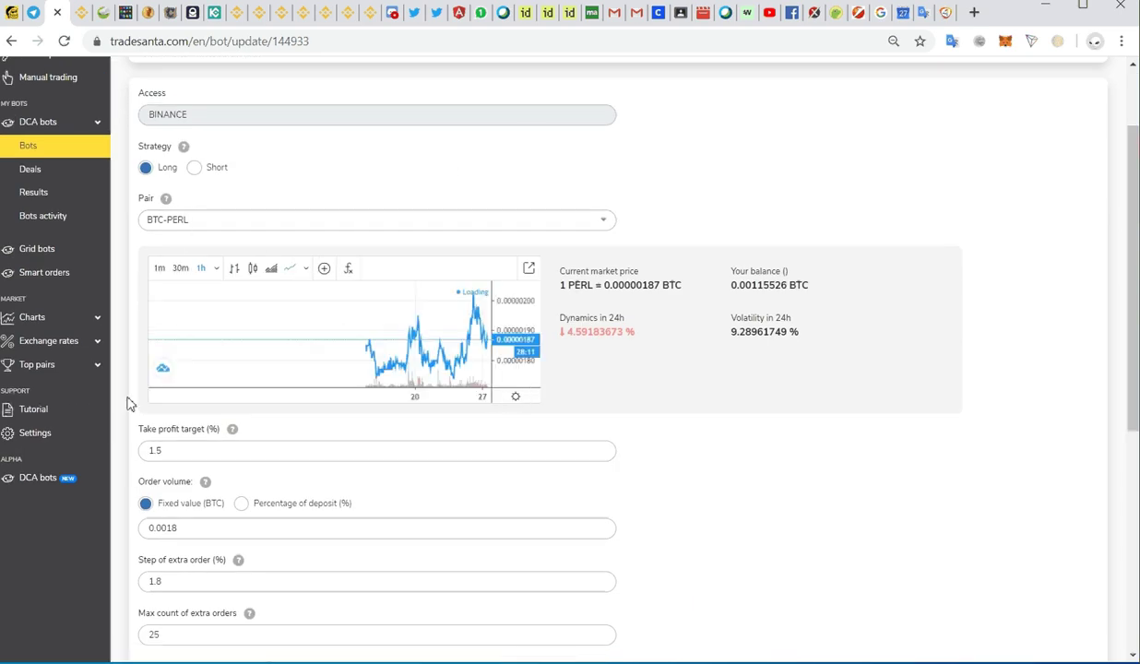
pyautogui.scroll(-1, 766, 268)
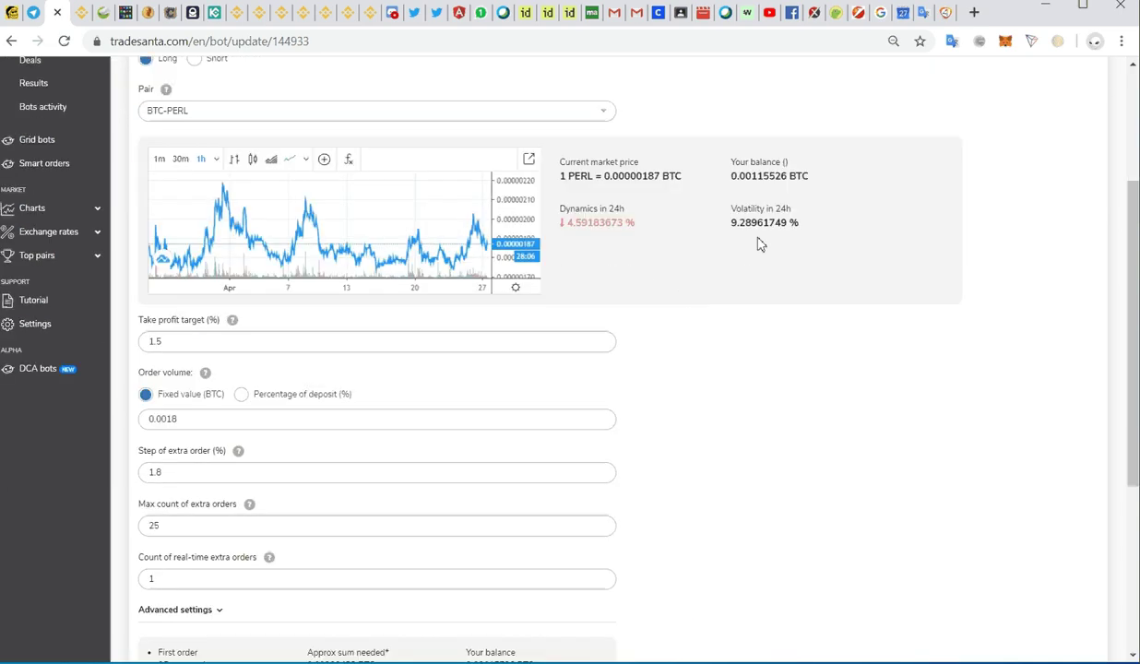
pyautogui.scroll(-2, 720, 314)
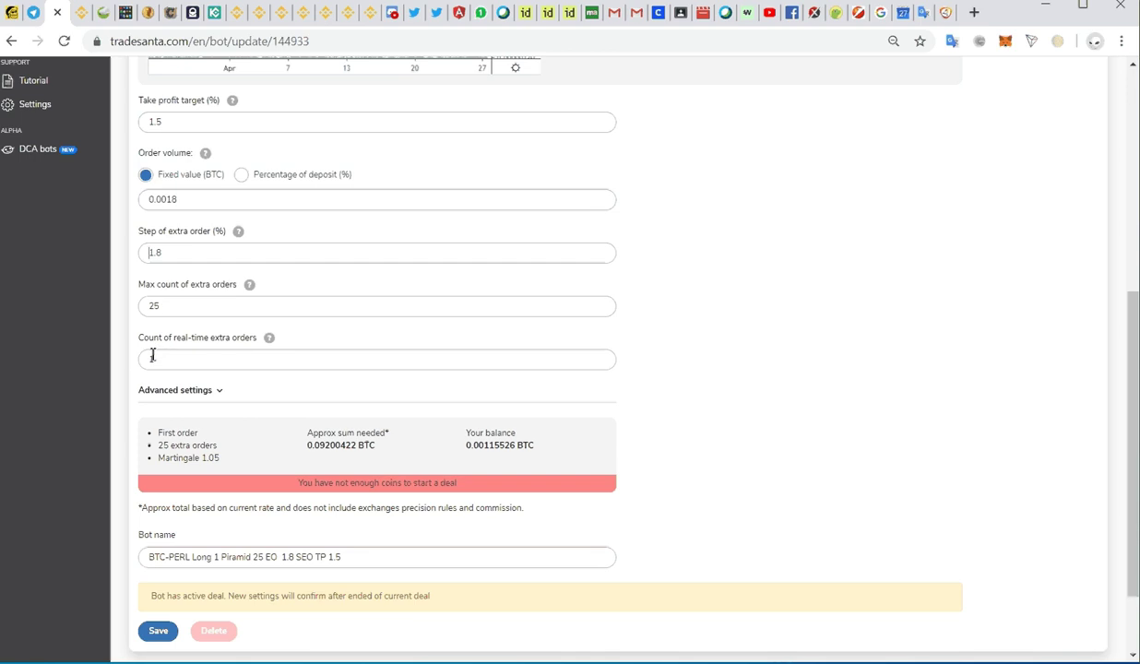
pyautogui.scroll(-1, 385, 247)
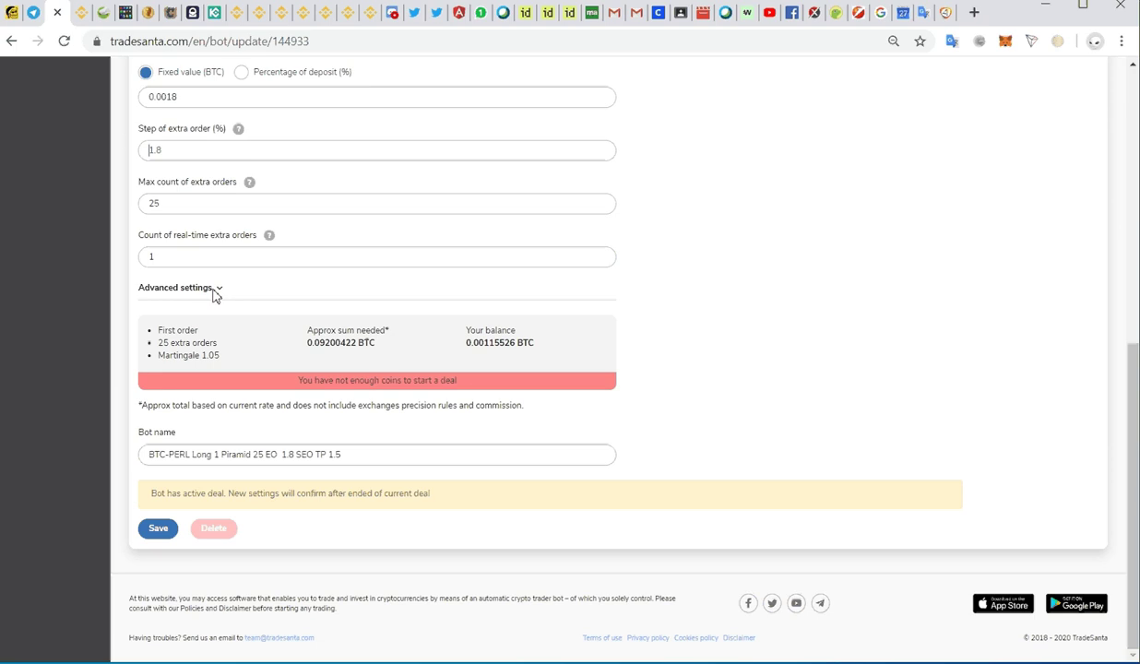
# Expand the advanced settings to review market entry, signals and martingale, and return to the btc-perl bot list without saving.
pyautogui.click(215, 289)
pyautogui.scroll(-1, 255, 298)
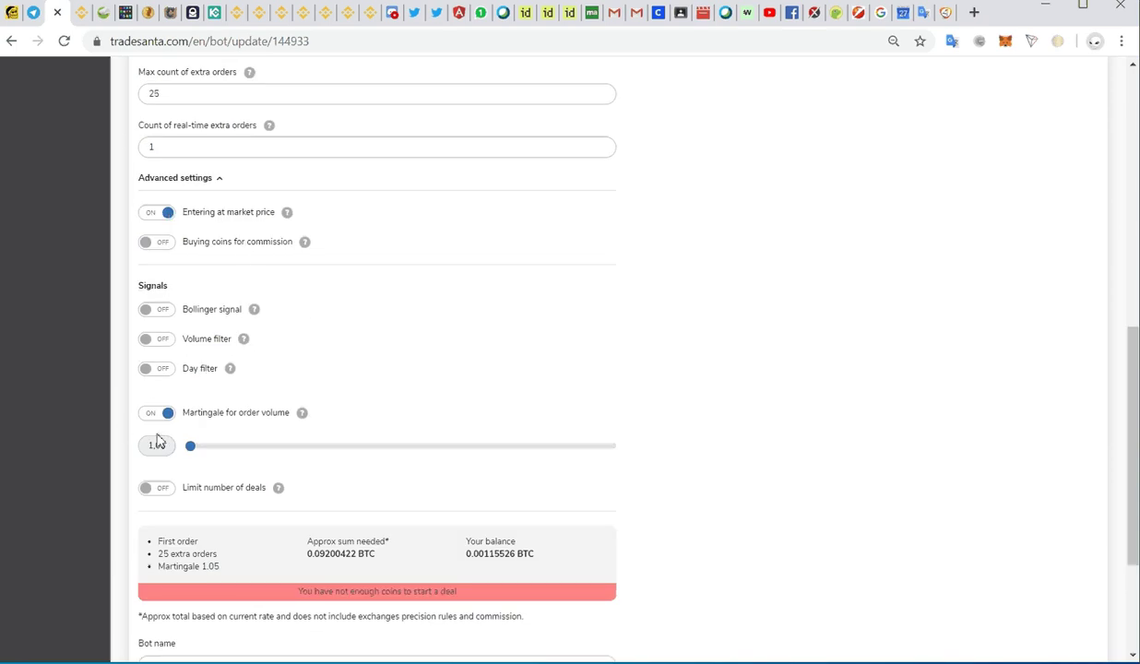
pyautogui.scroll(2, 272, 269)
pyautogui.scroll(-2, 272, 274)
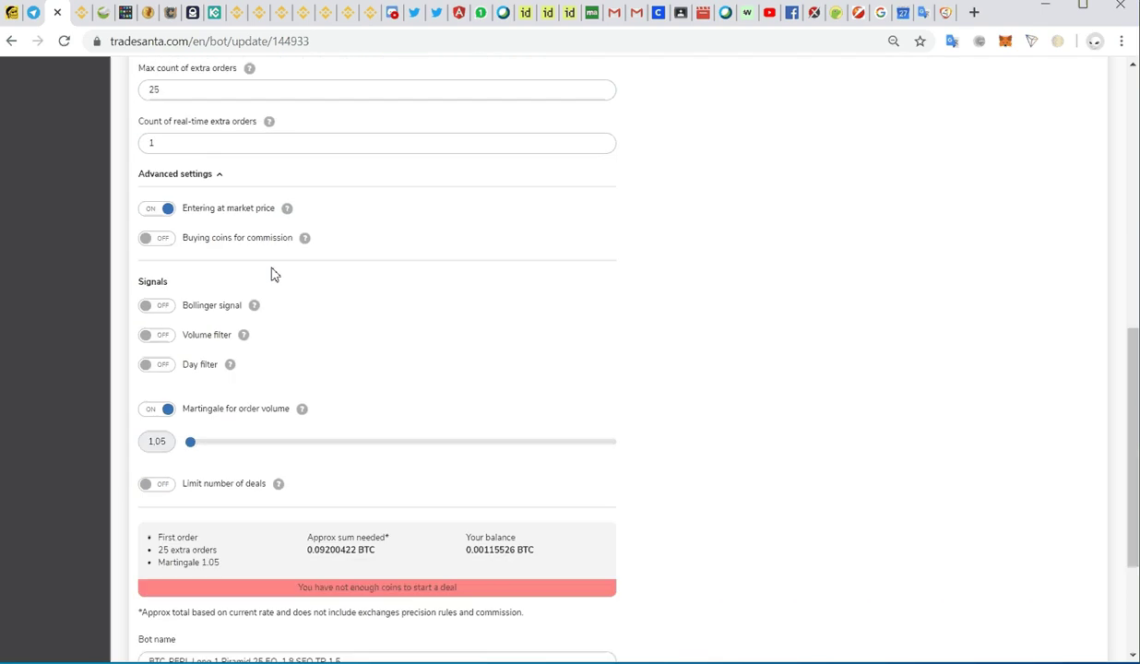
pyautogui.scroll(-1, 273, 274)
pyautogui.scroll(2, 248, 278)
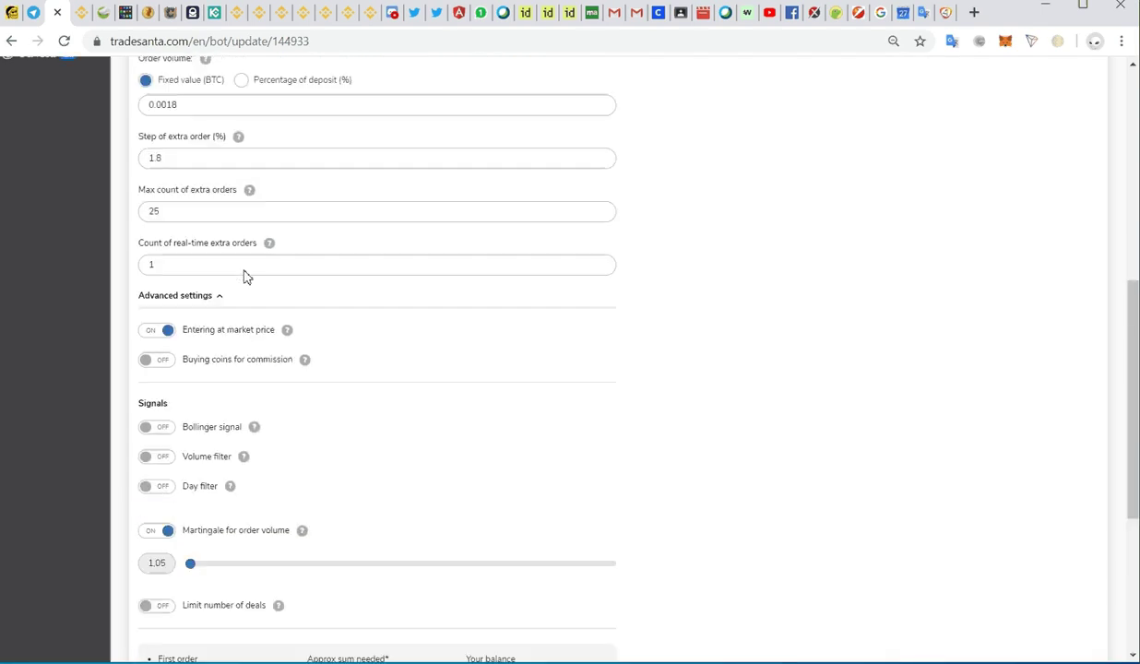
pyautogui.scroll(5, 247, 277)
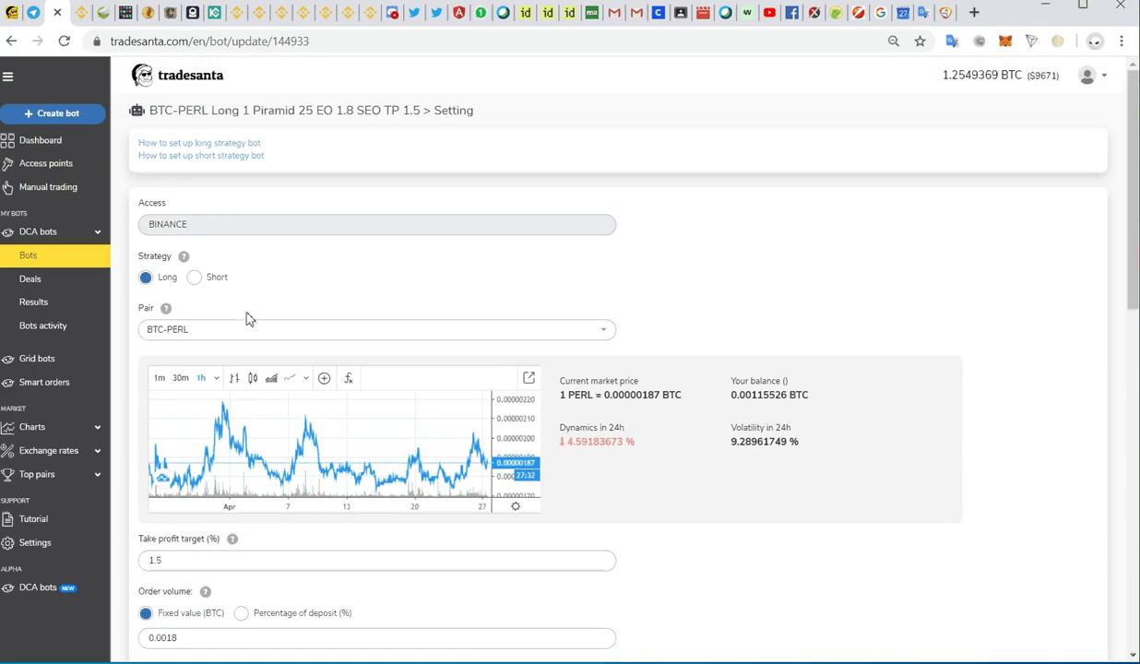
pyautogui.click(11, 43)
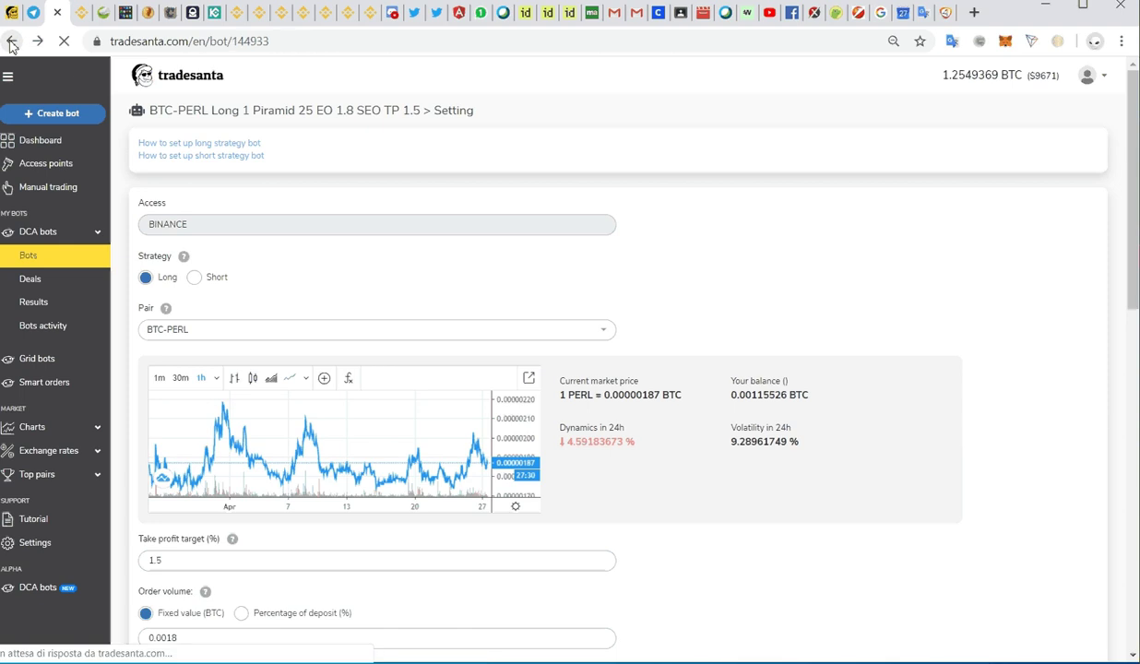
pyautogui.click(11, 43)
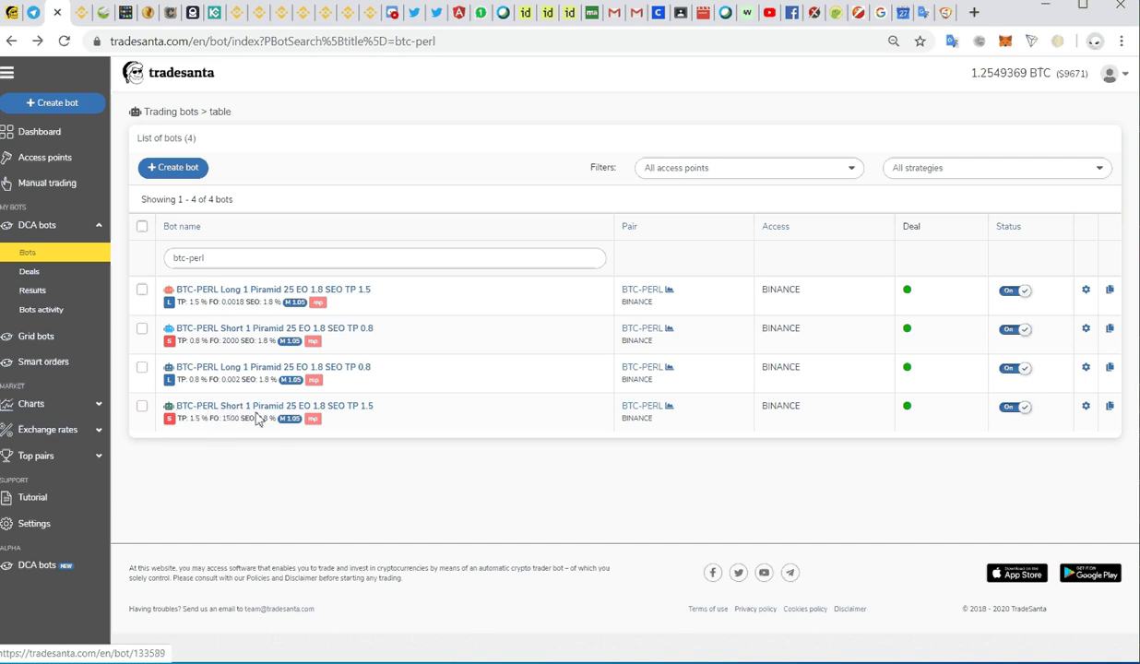
# Open the BTC-PERL Short bot with TP 1.5, examine its details, progress chart and active deal orders, and return to the bot list.
pyautogui.click(340, 407)
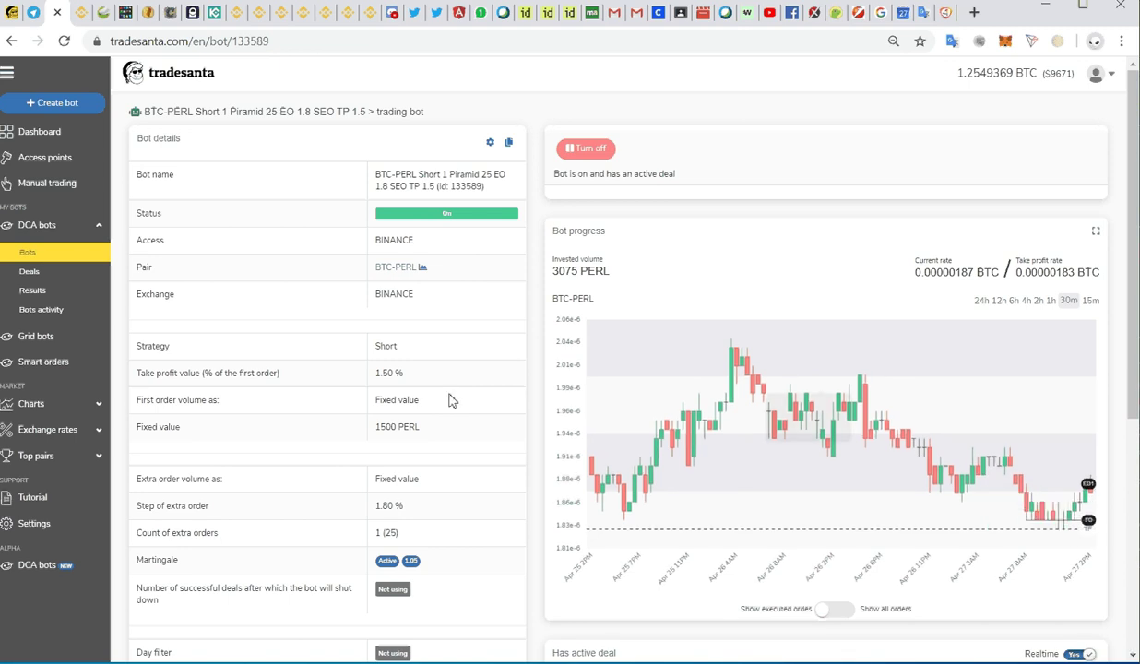
pyautogui.scroll(-4, 503, 355)
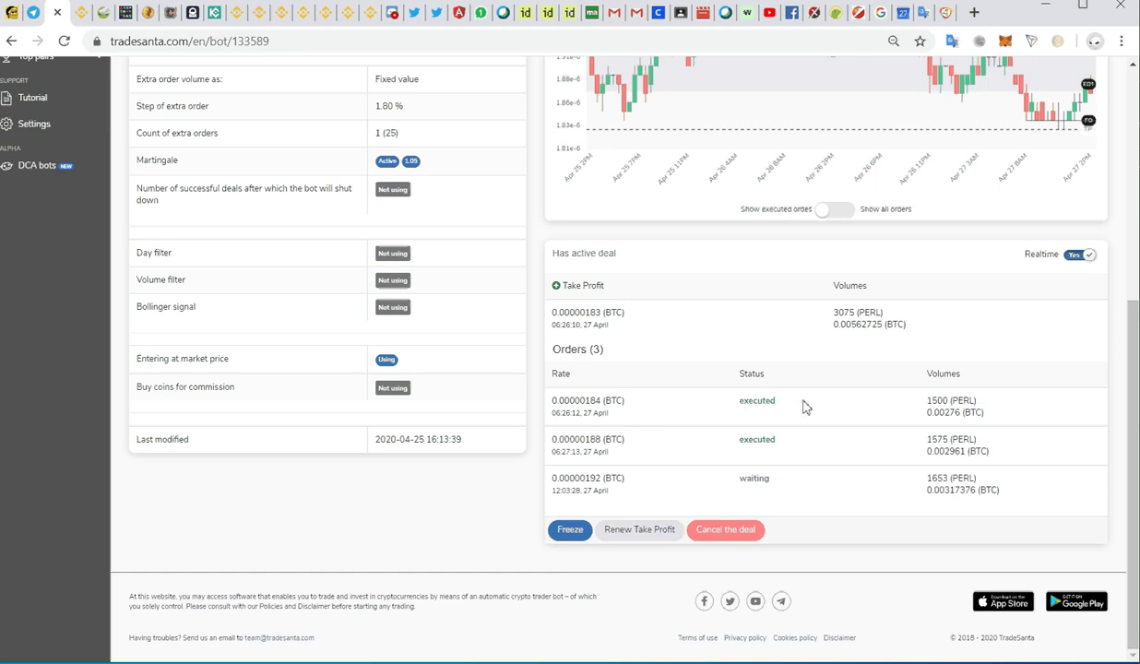
pyautogui.scroll(1, 803, 406)
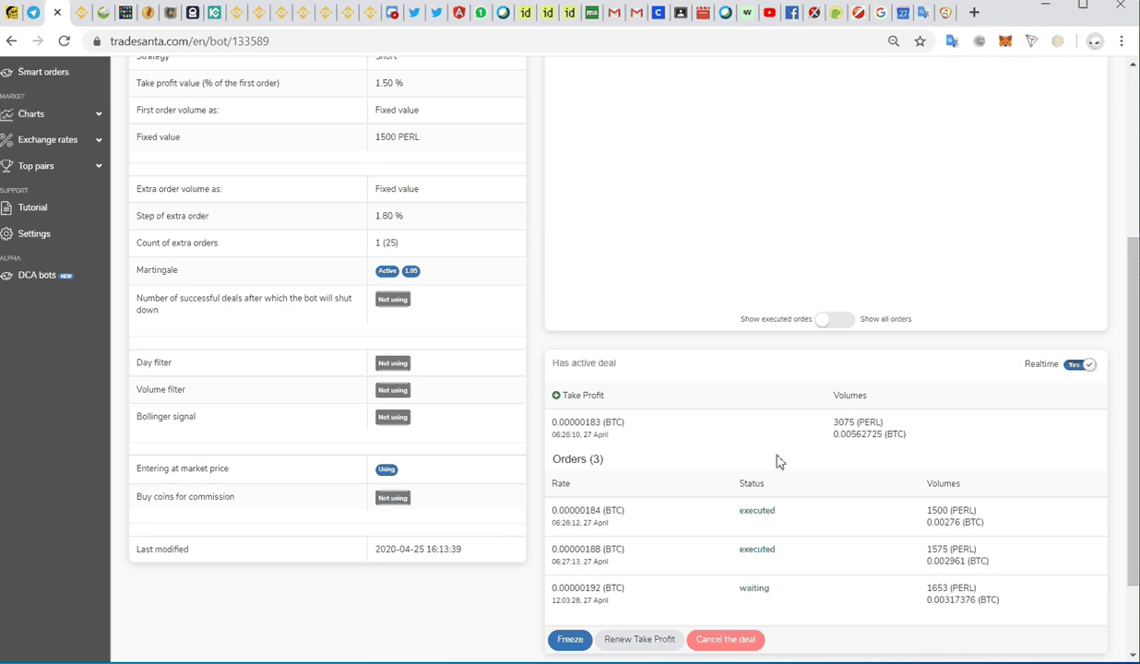
pyautogui.scroll(-1, 778, 461)
pyautogui.scroll(2, 777, 461)
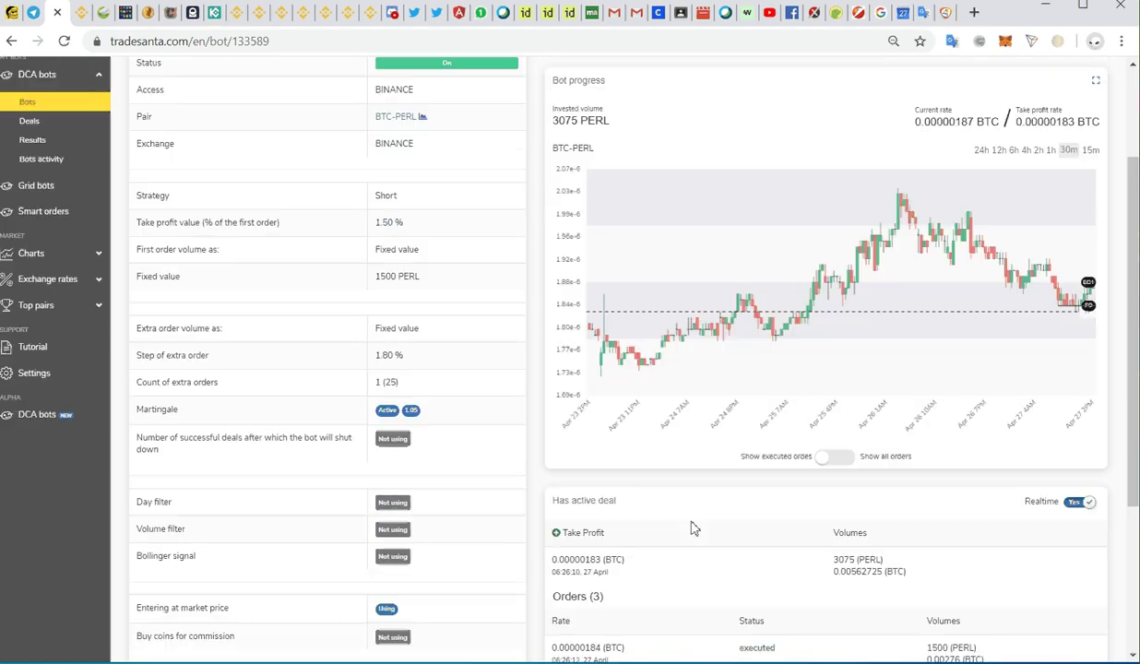
pyautogui.scroll(2, 683, 498)
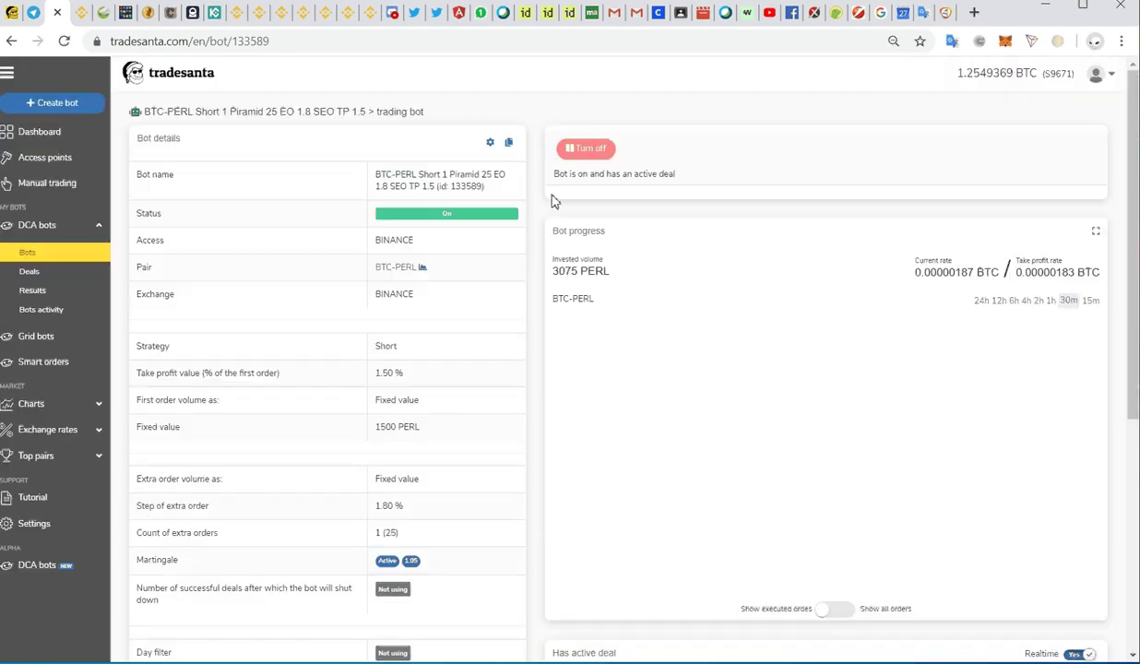
pyautogui.scroll(-5, 535, 221)
pyautogui.scroll(5, 543, 212)
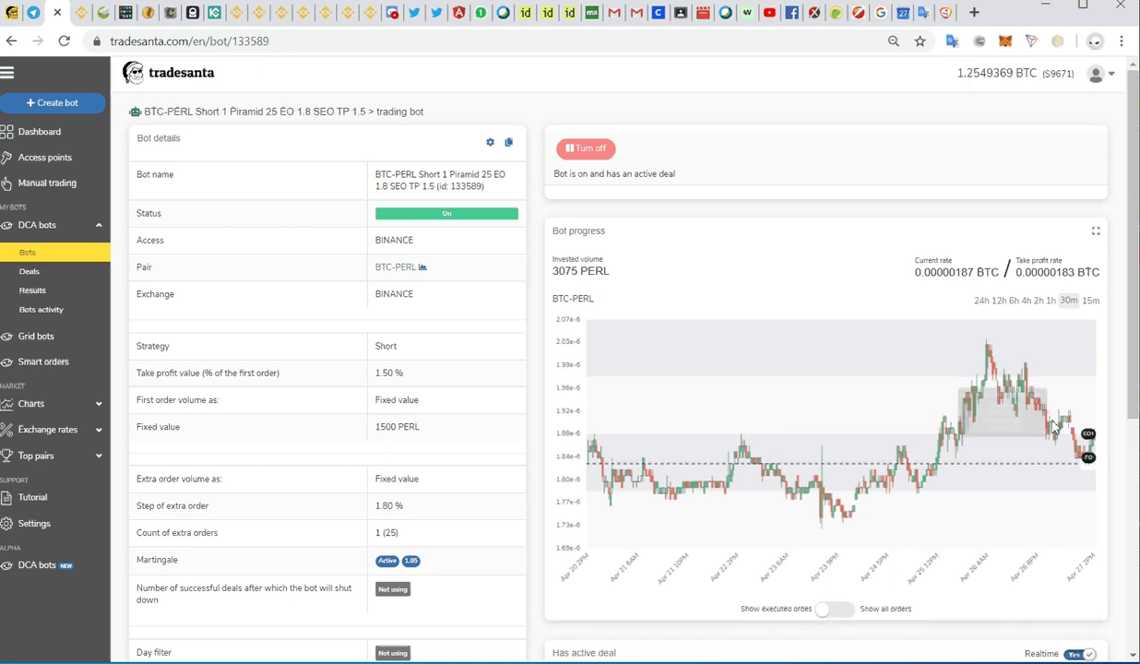
pyautogui.scroll(-4, 473, 278)
pyautogui.scroll(4, 473, 277)
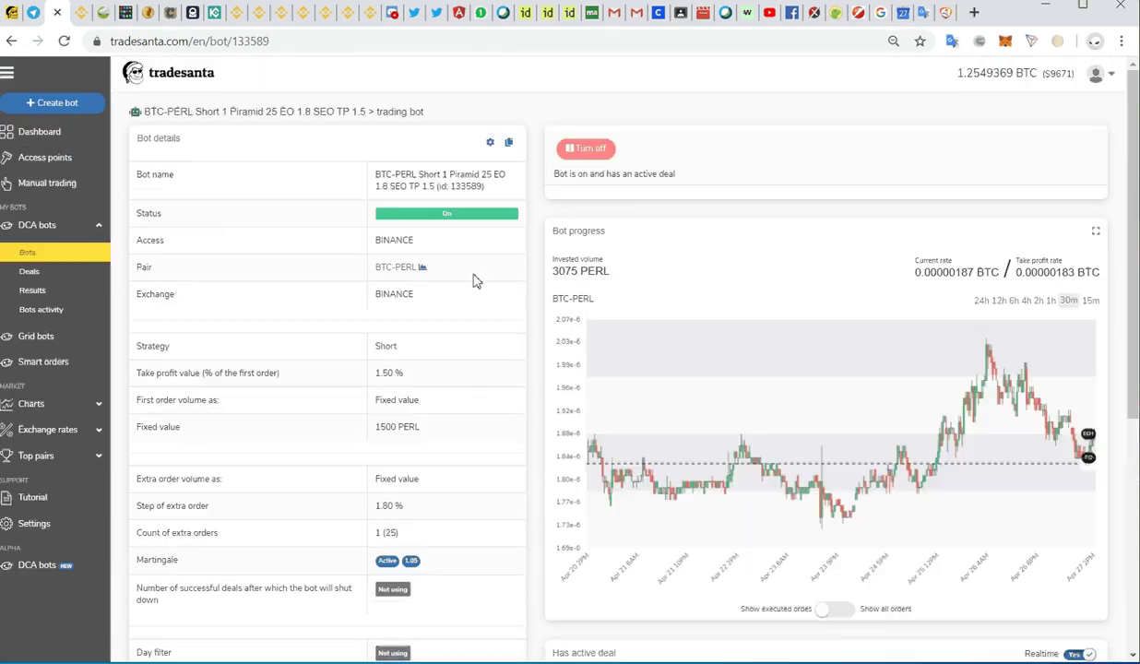
pyautogui.click(11, 42)
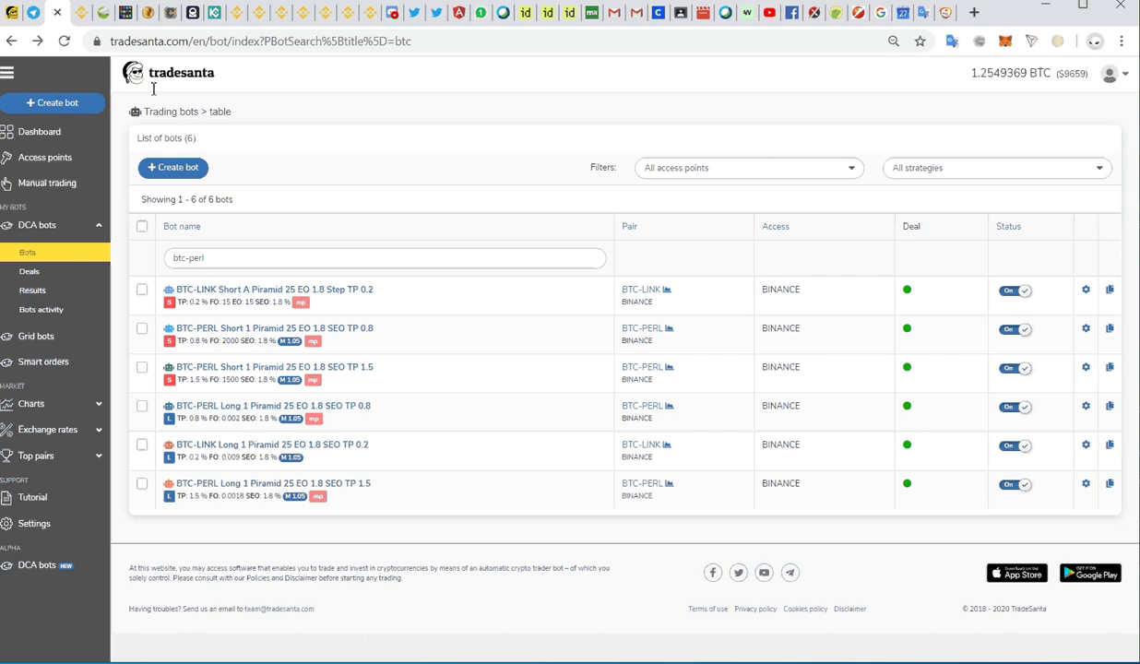
# Revisit the full bot list and the Telegram strategy message, and check the completed deals screenshot in the photo viewer.
pyautogui.click(13, 15)
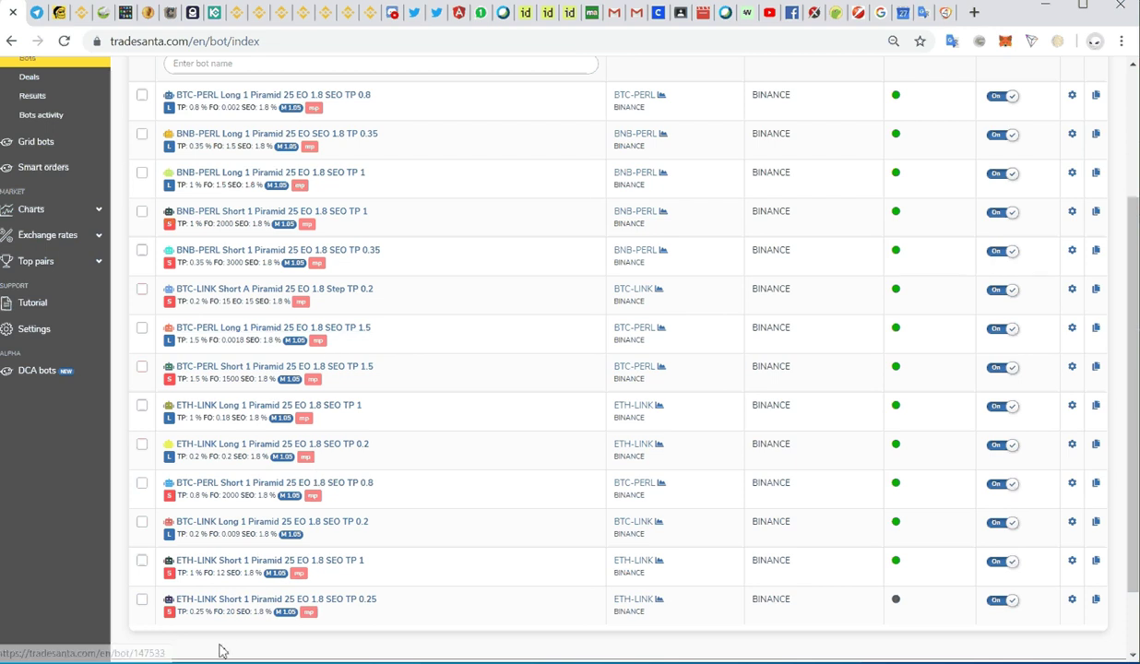
pyautogui.click(53, 14)
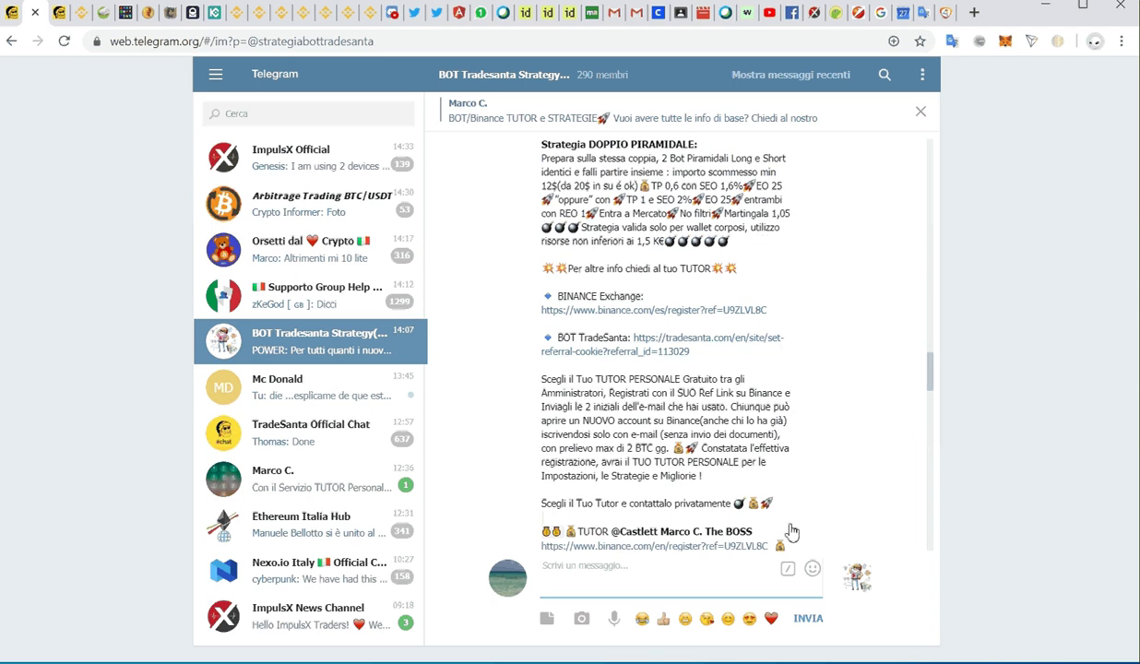
pyautogui.hotkey('alt', 'Tab')
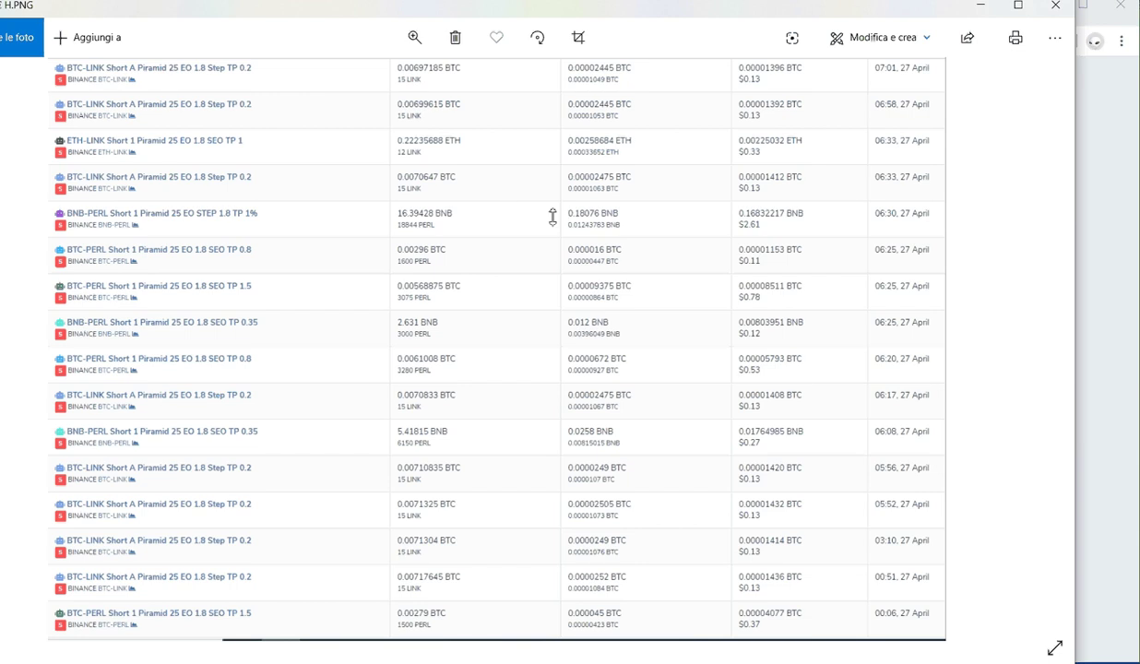
pyautogui.click(983, 8)
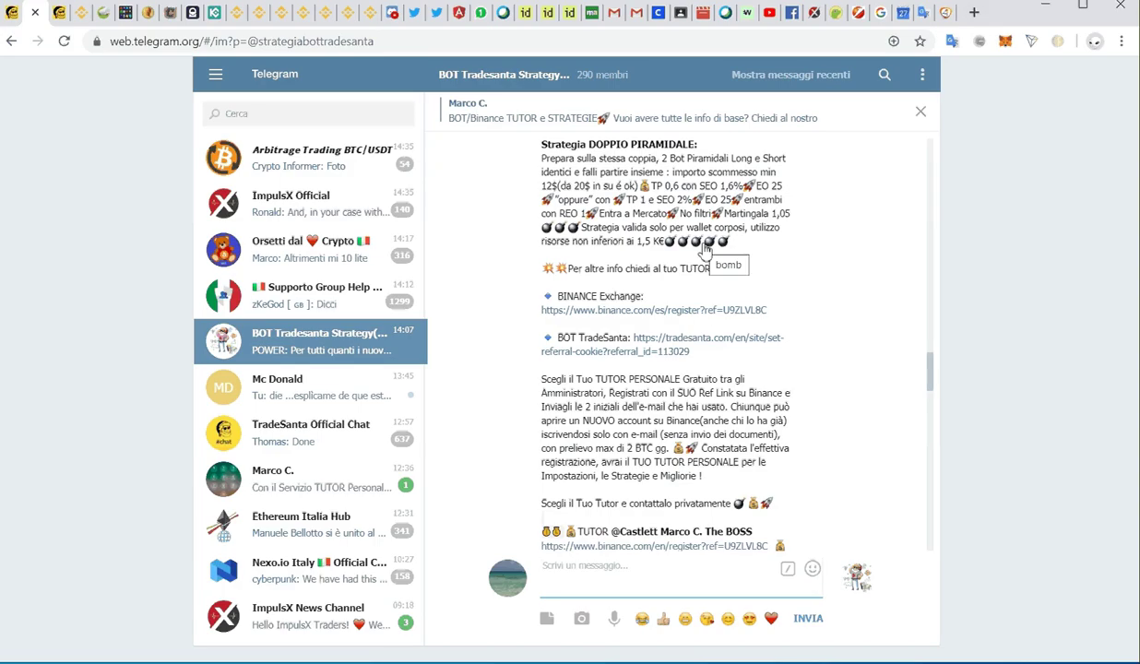
# Switch back to TradeSanta and open the BTC-PERL Long bot with TP 1.5 from the btc-perl bot list.
pyautogui.click(58, 15)
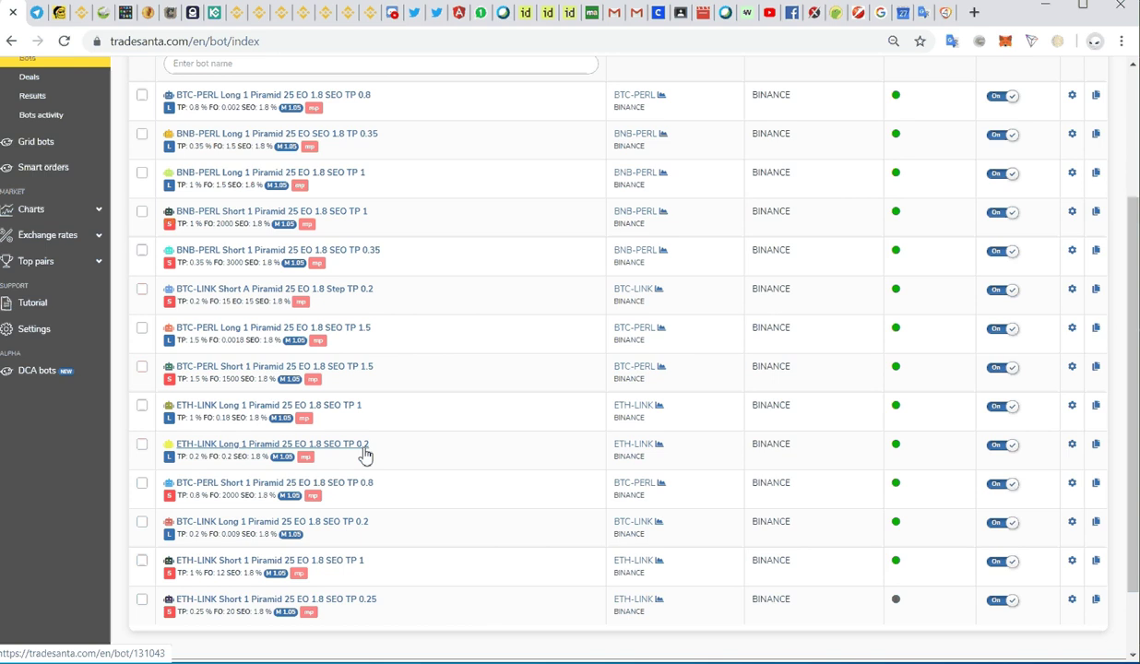
pyautogui.click(59, 13)
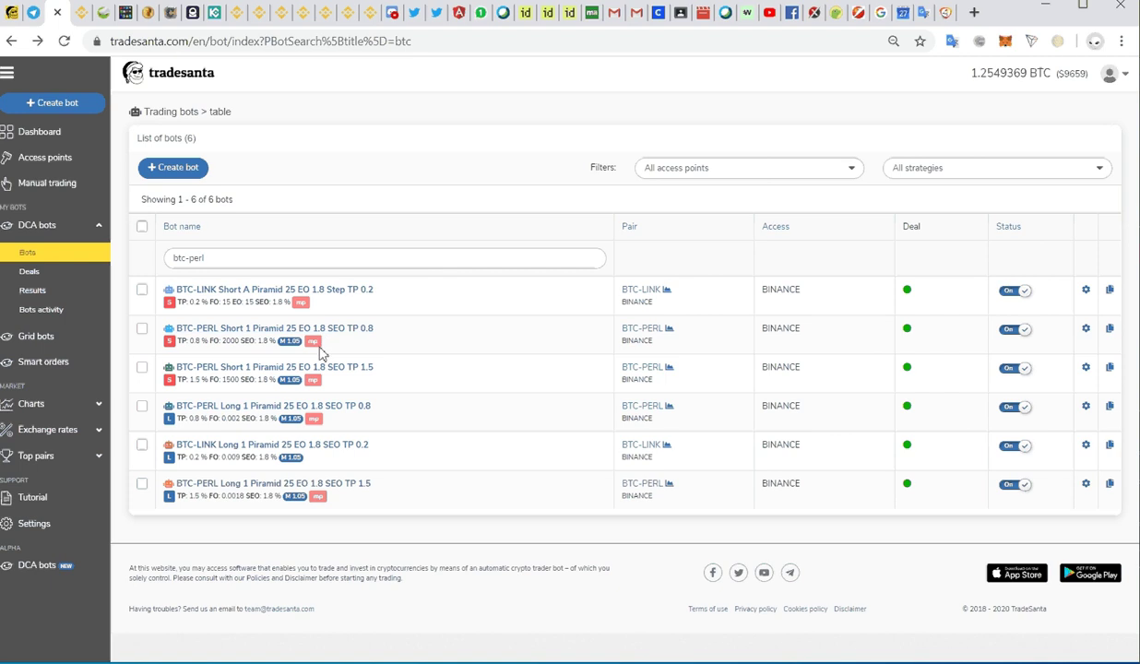
pyautogui.click(267, 483)
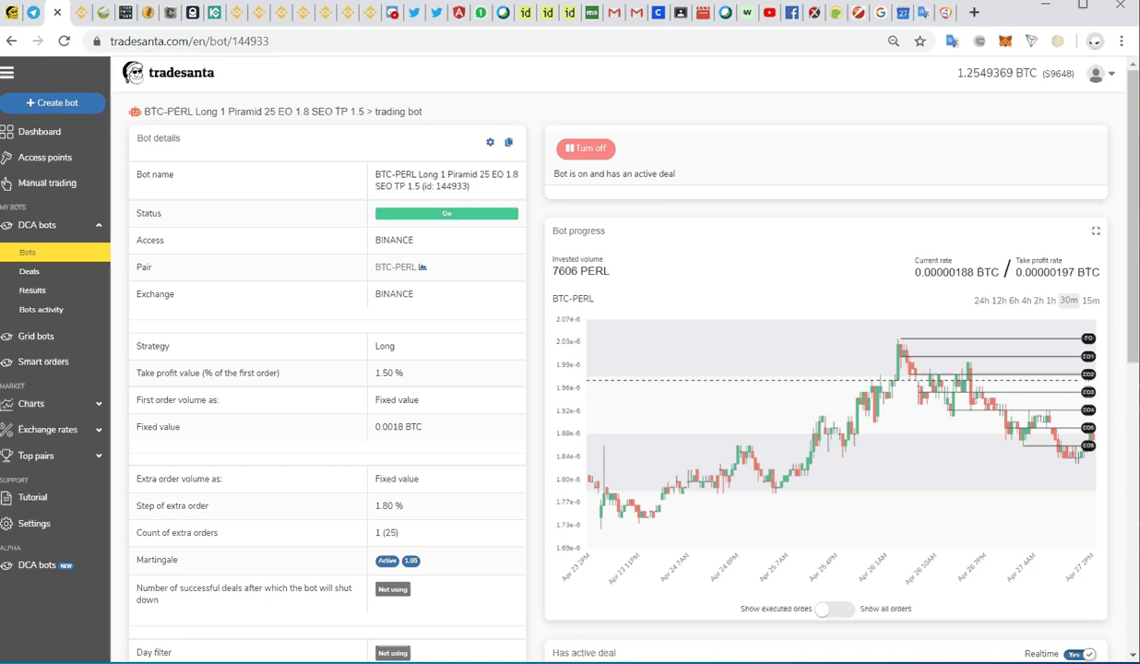
# Check the completed short deals in the photo viewer screenshot, and return to the long bot's page to examine its details and progress chart.
pyautogui.hotkey('alt', 'Tab')
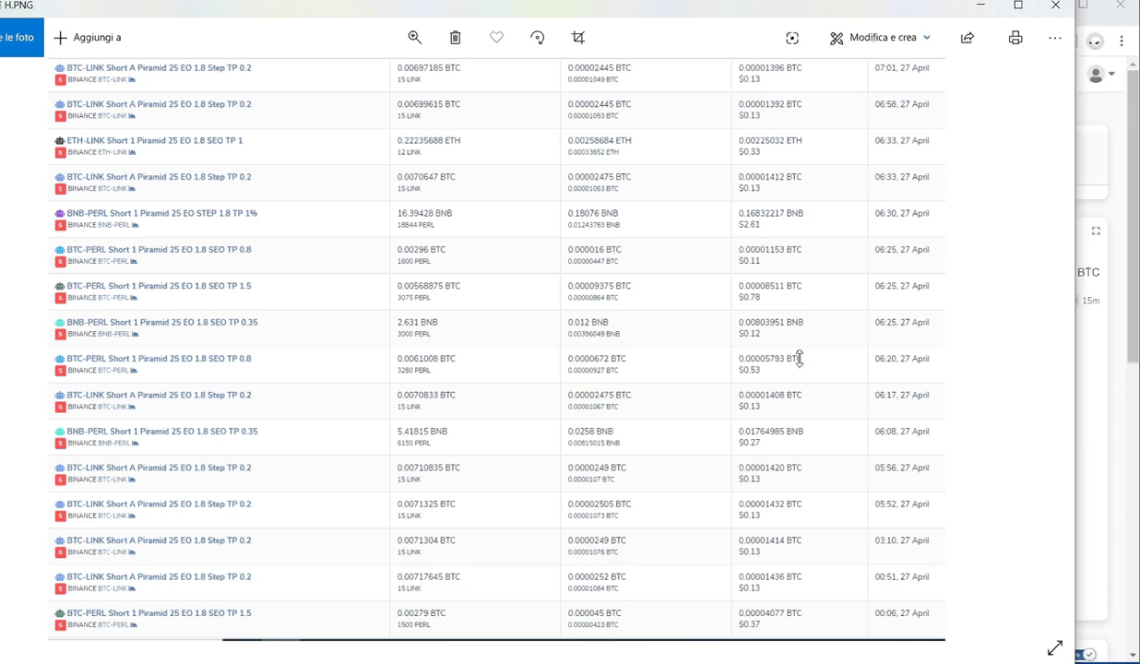
pyautogui.click(980, 8)
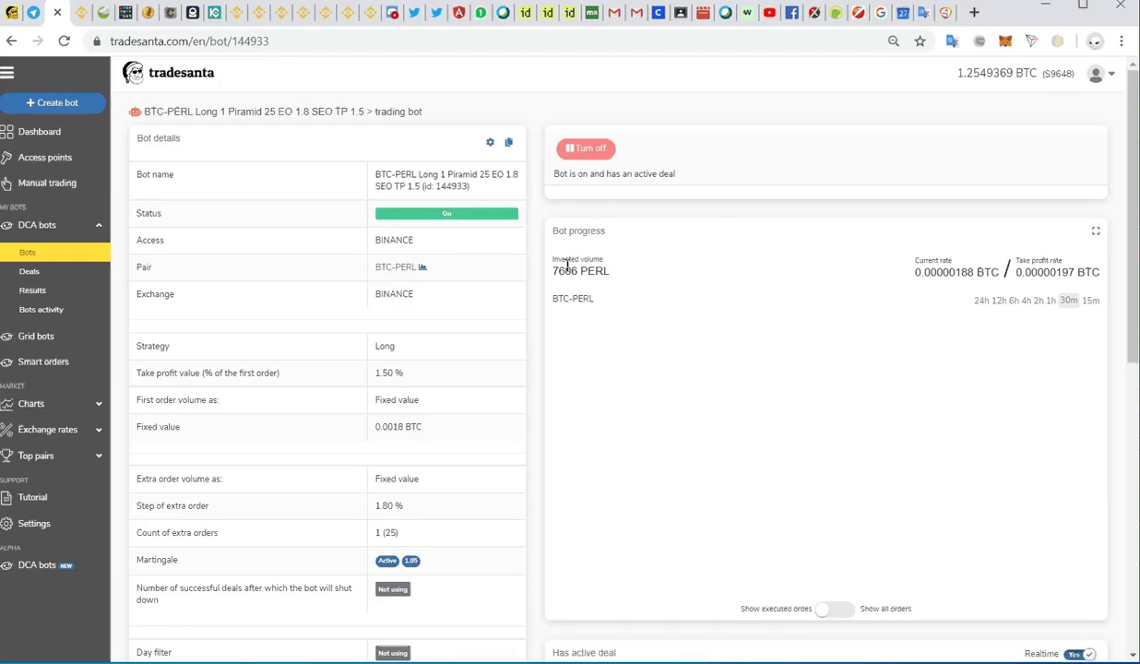
pyautogui.scroll(-5, 450, 376)
pyautogui.scroll(5, 514, 321)
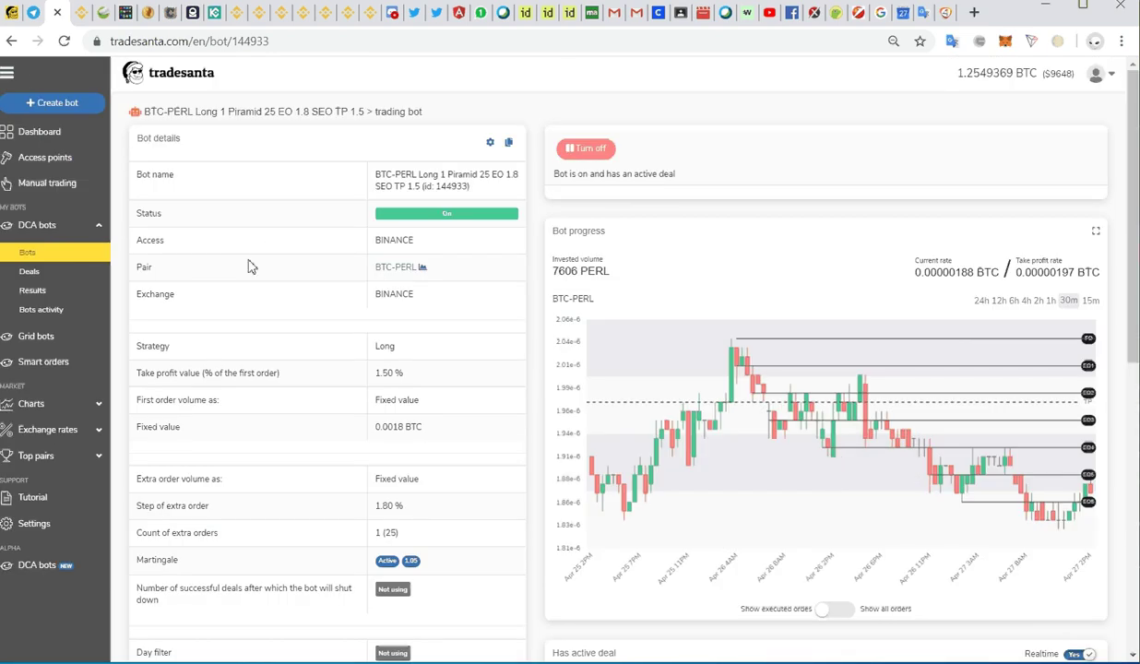
# Return to the Telegram strategy message and read the SEMPLICE and PIRAMID Simple strategies above the double pyramid one.
pyautogui.click(34, 13)
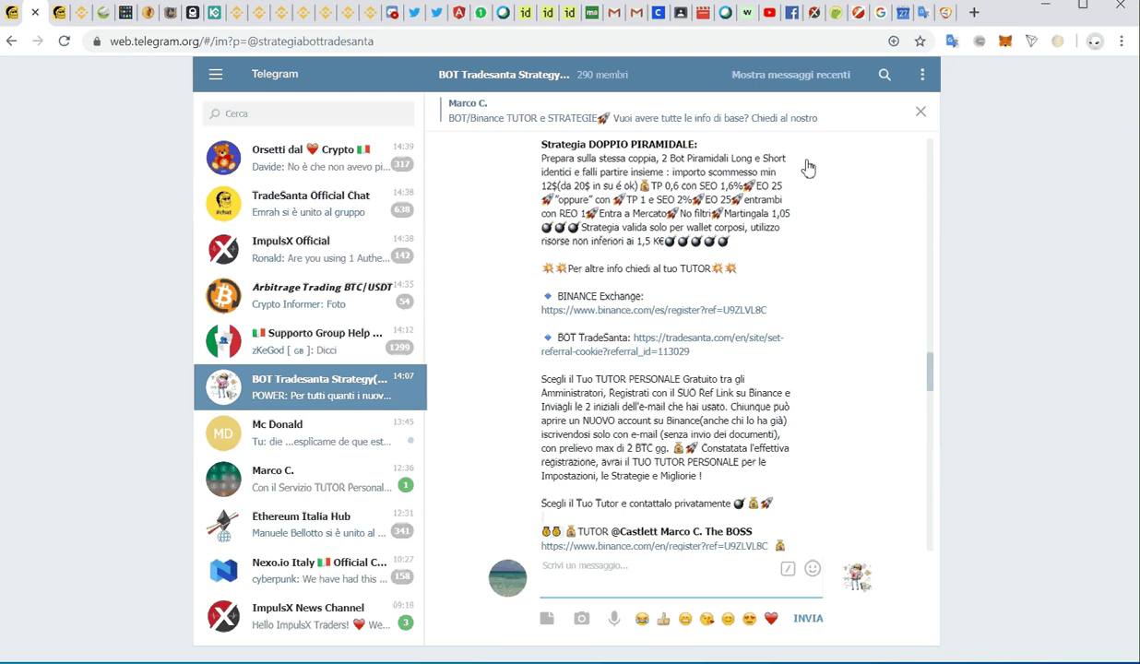
pyautogui.scroll(5, 807, 168)
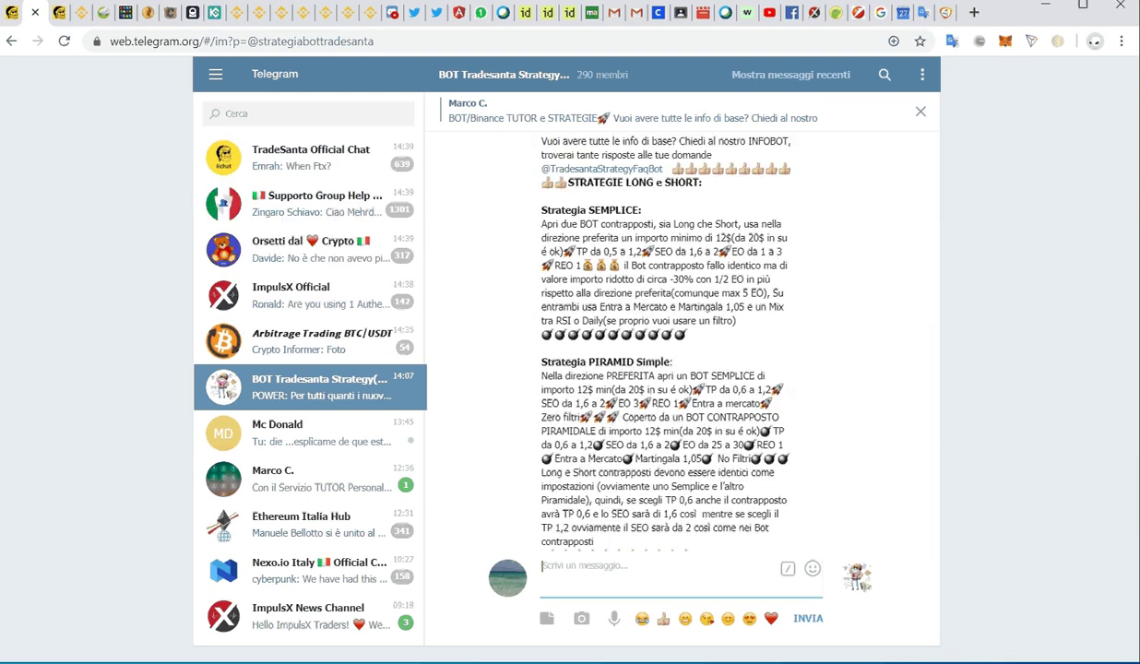